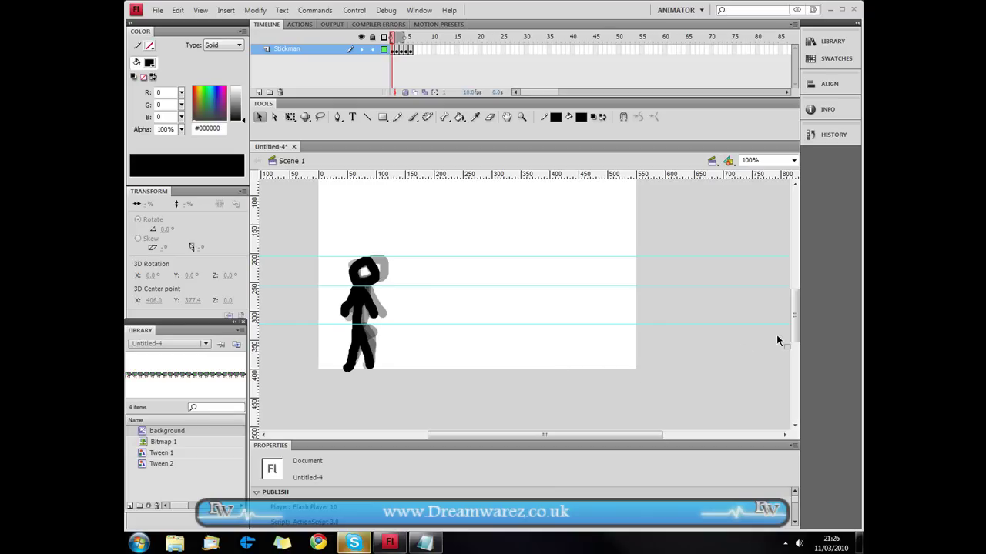
- Create a new layer under Stickman, lock Stickman, and name the new layer 'background'
{"action": "left_click_drag", "start_coordinate": [799, 336], "coordinate": [800, 326]}
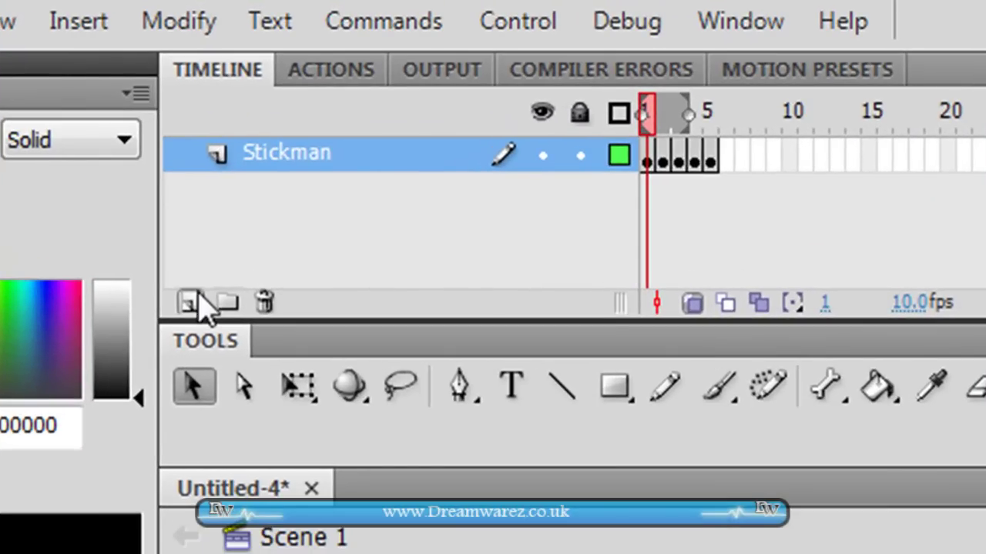
{"action": "left_click", "coordinate": [194, 300]}
{"action": "left_click_drag", "start_coordinate": [290, 158], "coordinate": [303, 216]}
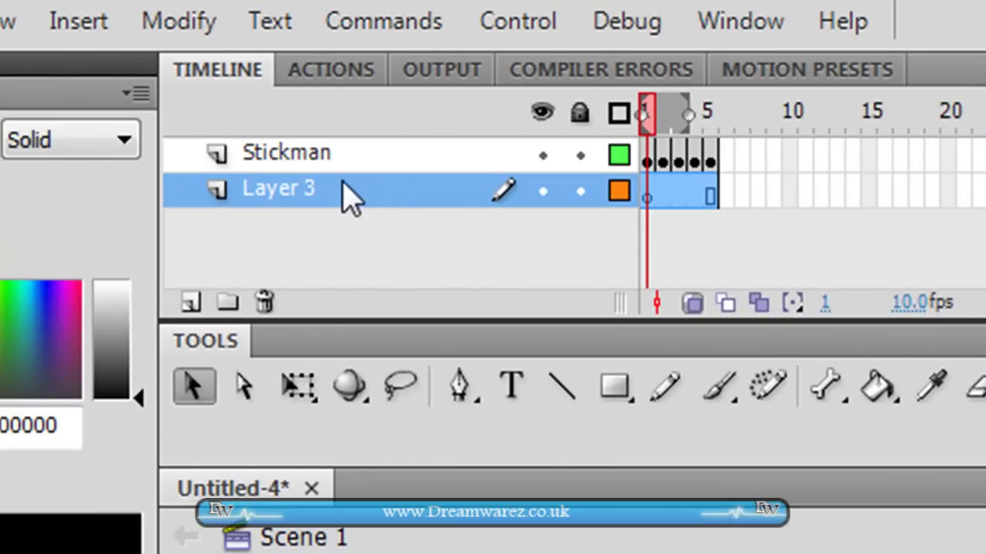
{"action": "left_click", "coordinate": [580, 157]}
{"action": "double_click", "coordinate": [278, 187]}
{"action": "type", "text": "b"}
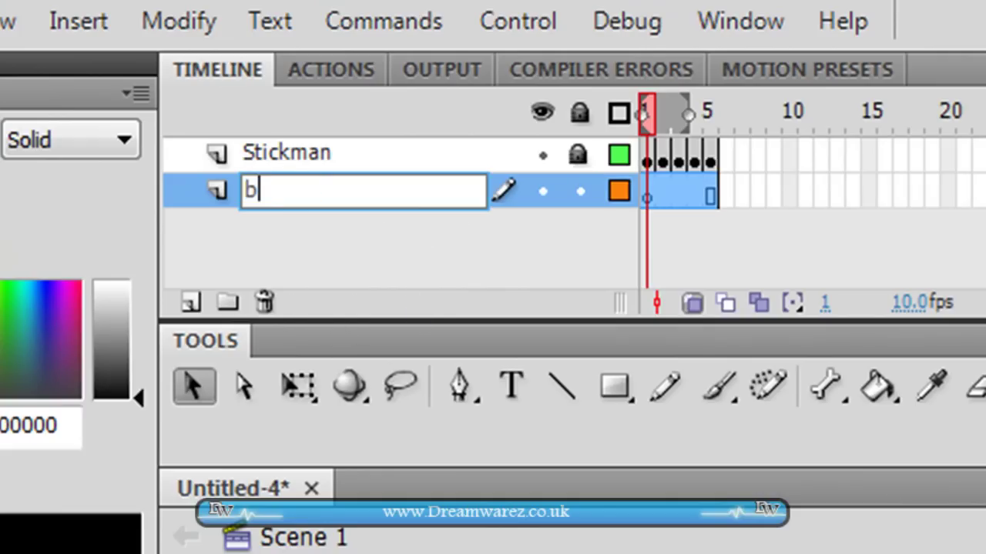
{"action": "type", "text": "ackground"}
{"action": "key", "text": "Return"}
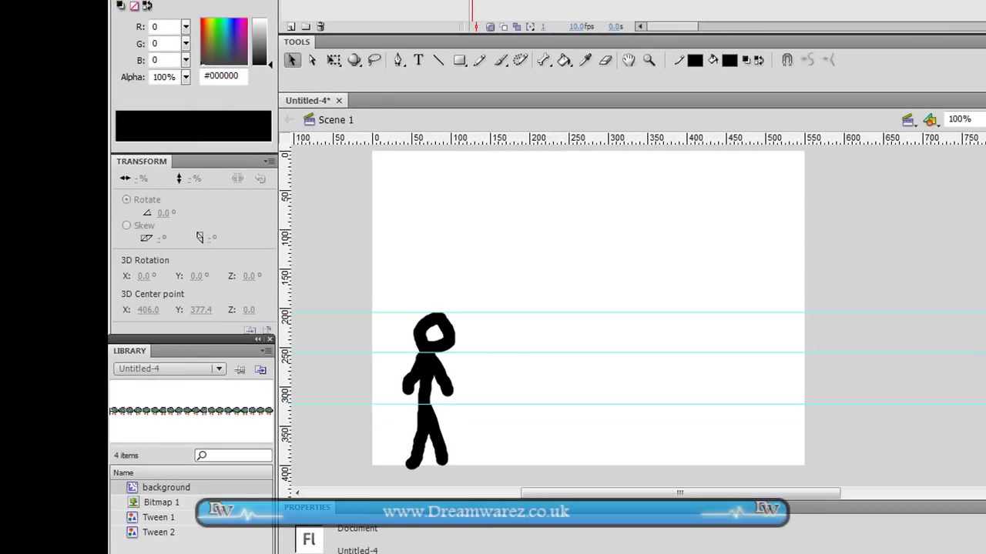
- Paste the pixel mushroom and scale it to 219% with constrained proportions
{"action": "key", "text": "ctrl+v"}
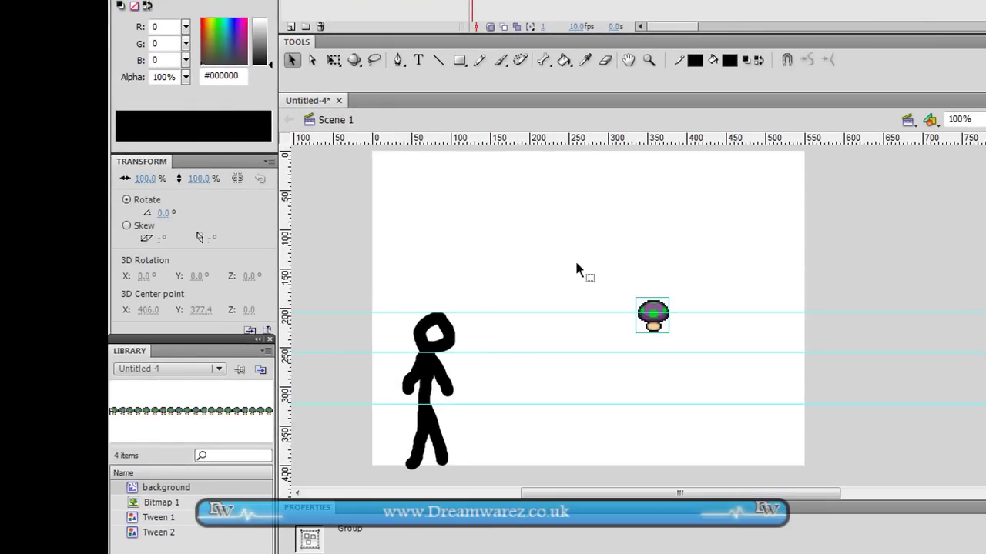
{"action": "left_click_drag", "start_coordinate": [662, 307], "coordinate": [537, 402]}
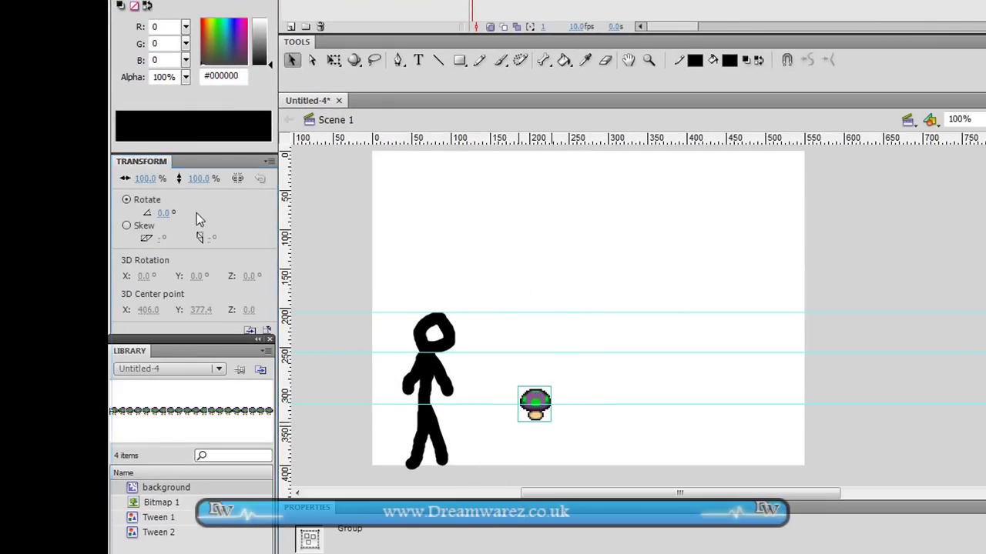
{"action": "left_click", "coordinate": [239, 179]}
{"action": "mouse_move", "coordinate": [198, 179]}
{"action": "left_mouse_down"}
{"action": "mouse_move", "coordinate": [321, 187]}
{"action": "mouse_move", "coordinate": [310, 191]}
{"action": "left_mouse_up"}
- Position the enlarged mushroom in the stage's bottom-left corner and reselect it
{"action": "left_click", "coordinate": [455, 251]}
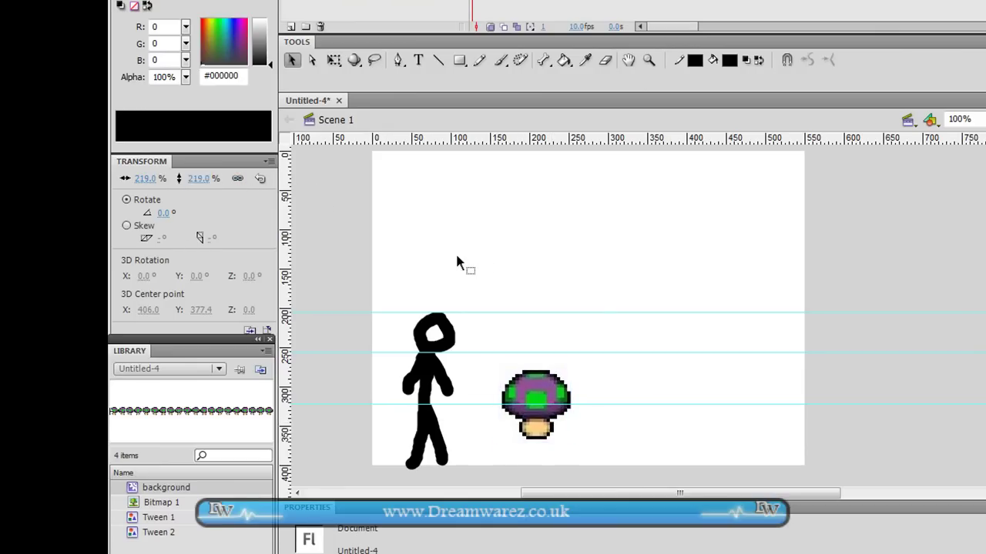
{"action": "left_click_drag", "start_coordinate": [543, 378], "coordinate": [412, 416]}
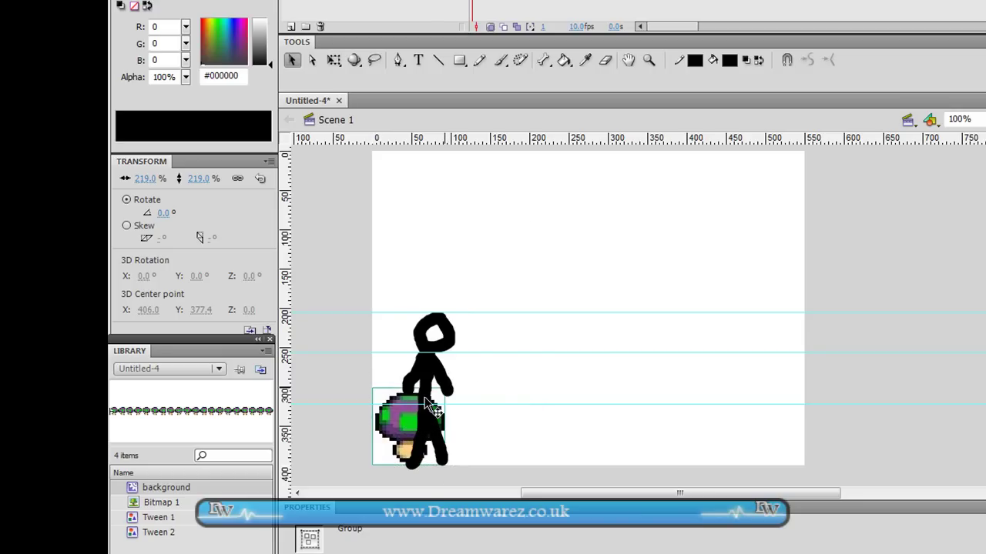
{"action": "left_click", "coordinate": [479, 2]}
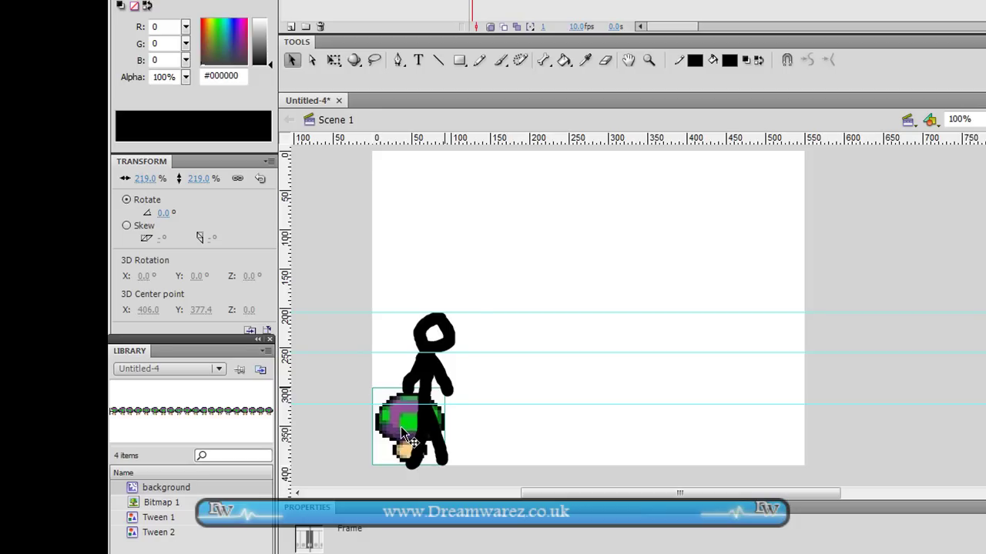
{"action": "left_click", "coordinate": [443, 429]}
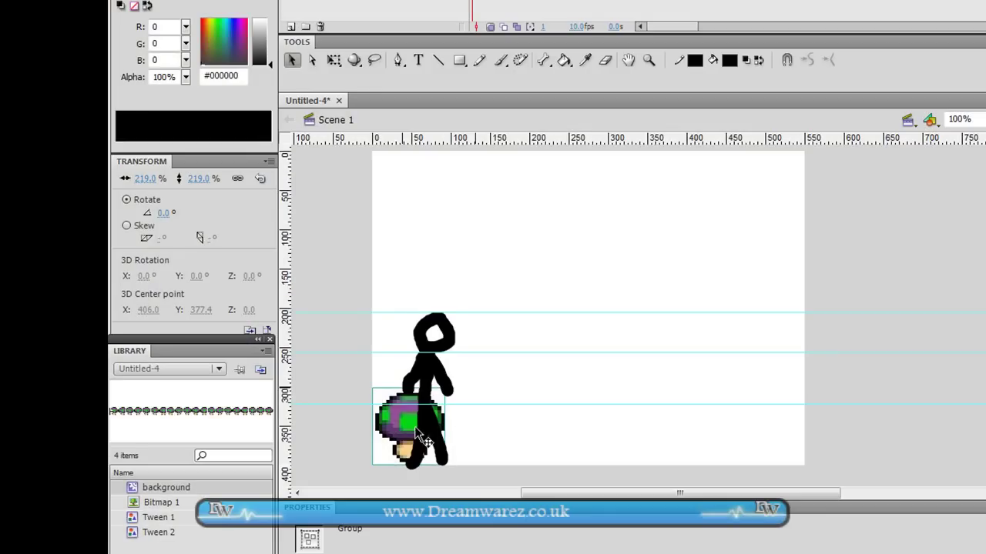
- Alt-drag mushroom copies repeatedly into a row of about a dozen running past the right edge
{"action": "left_click_drag", "start_coordinate": [417, 433], "coordinate": [482, 429]}
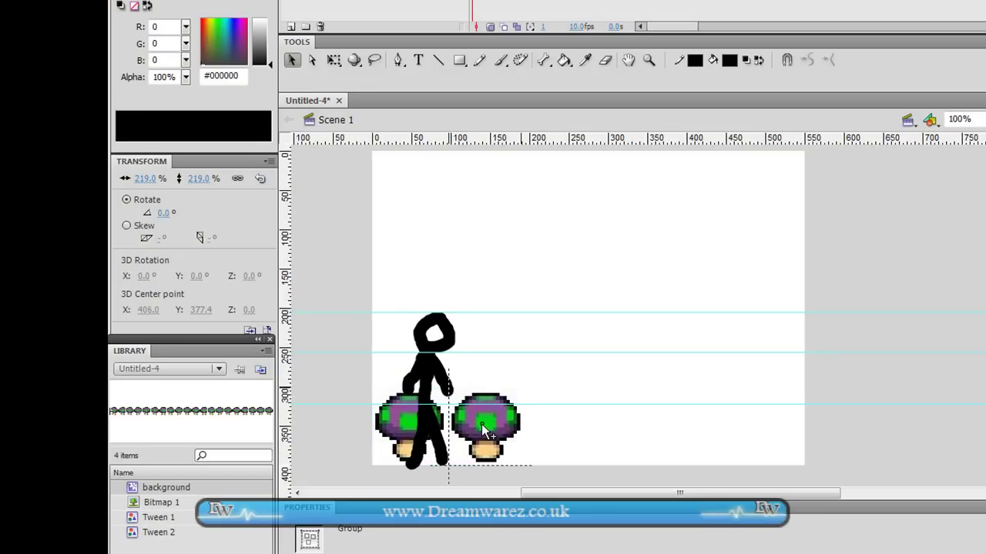
{"action": "left_click_drag", "start_coordinate": [483, 429], "coordinate": [483, 430]}
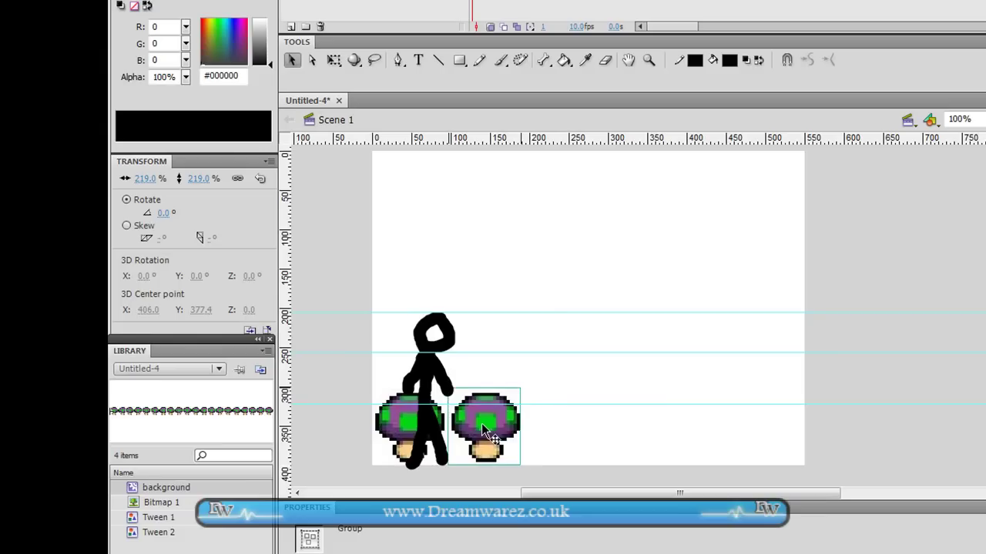
{"action": "left_click_drag", "start_coordinate": [569, 436], "coordinate": [373, 413]}
{"action": "left_click_drag", "start_coordinate": [491, 413], "coordinate": [637, 411]}
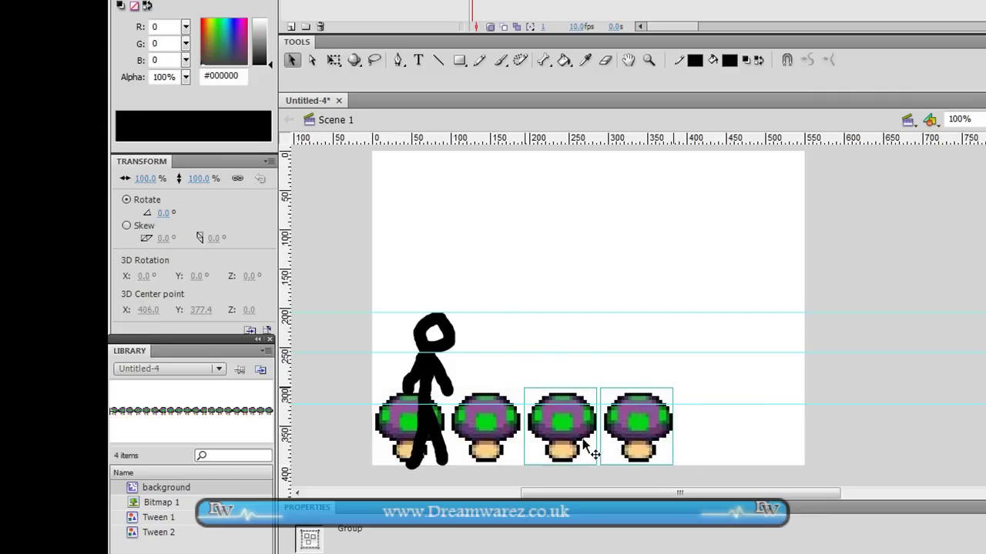
{"action": "mouse_move", "coordinate": [733, 451]}
{"action": "left_mouse_down"}
{"action": "mouse_move", "coordinate": [347, 440]}
{"action": "mouse_move", "coordinate": [697, 422]}
{"action": "left_mouse_up"}
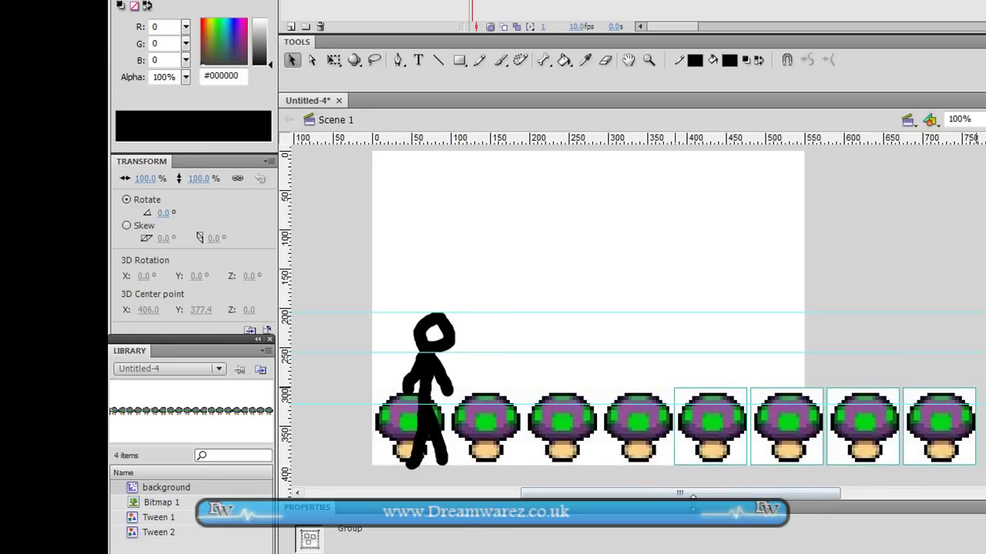
{"action": "left_click_drag", "start_coordinate": [693, 494], "coordinate": [735, 494]}
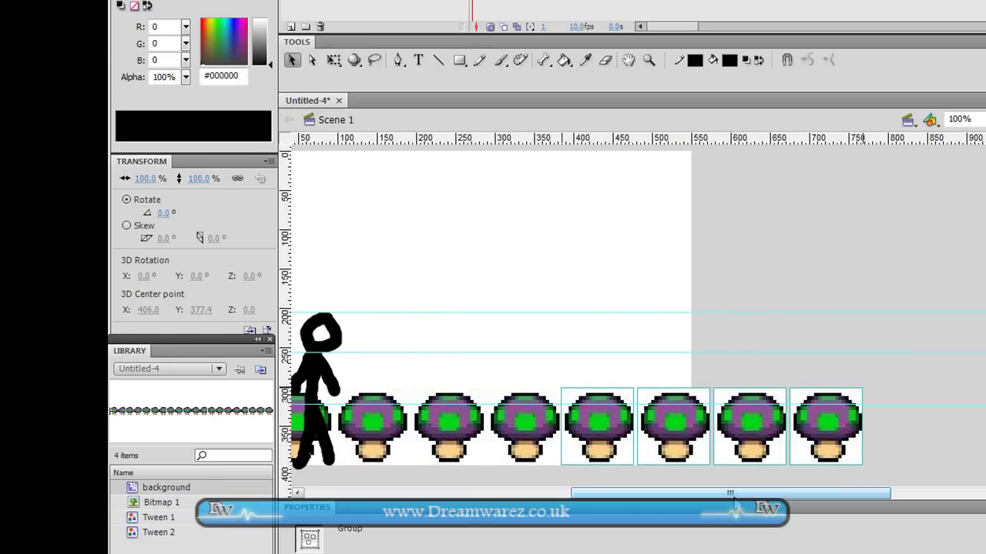
{"action": "mouse_move", "coordinate": [593, 422]}
{"action": "left_mouse_down"}
{"action": "mouse_move", "coordinate": [912, 423]}
{"action": "mouse_move", "coordinate": [895, 420]}
{"action": "left_mouse_up"}
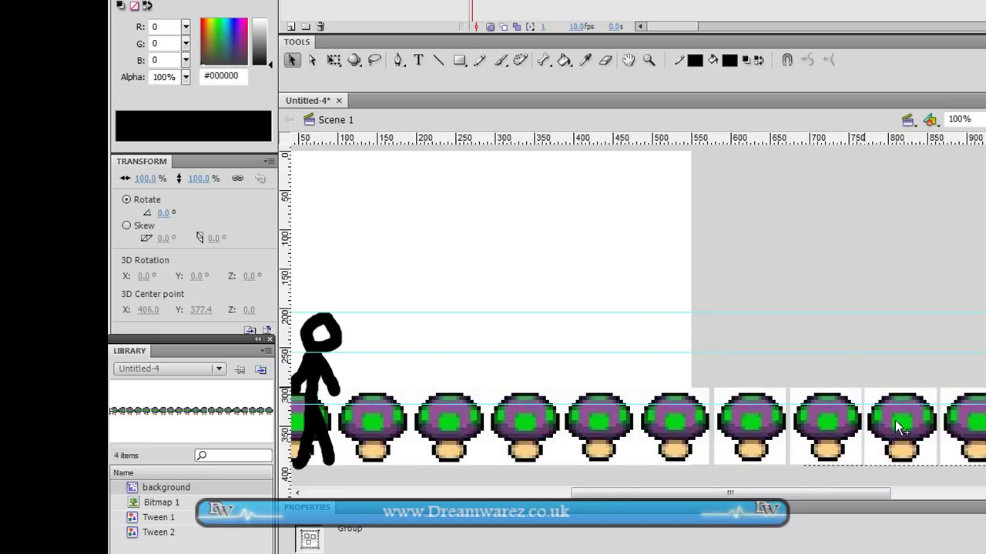
{"action": "left_click_drag", "start_coordinate": [894, 421], "coordinate": [894, 421]}
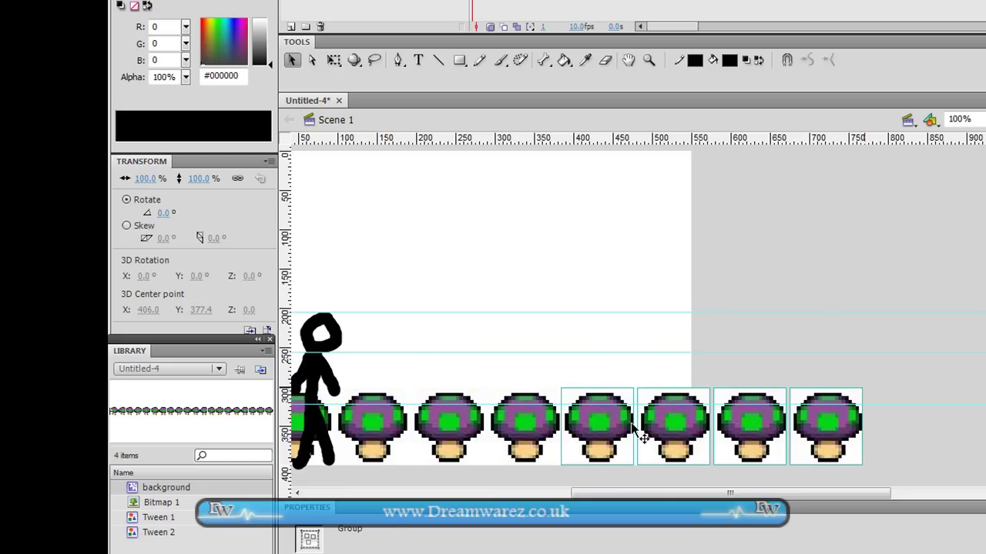
{"action": "left_click_drag", "start_coordinate": [596, 417], "coordinate": [901, 423]}
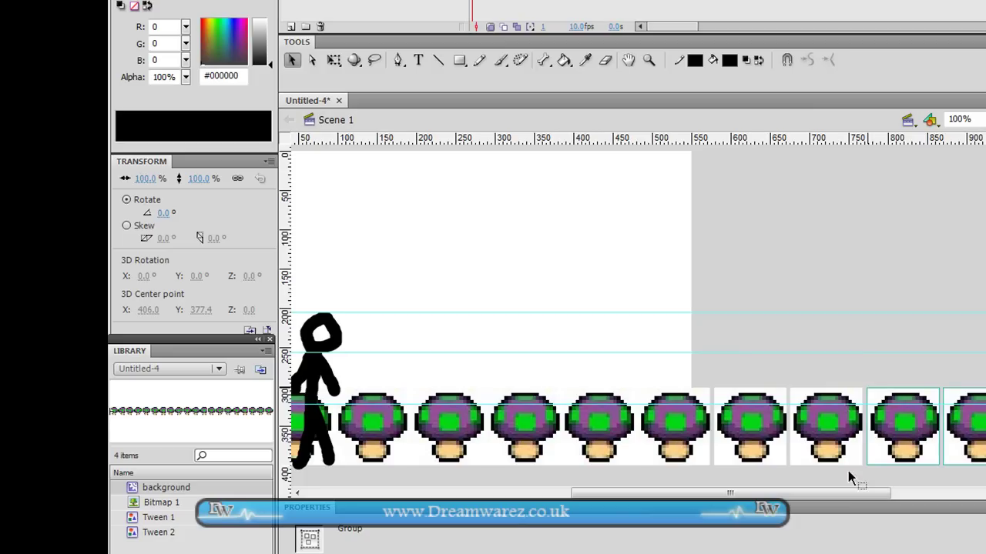
{"action": "key", "text": "ctrl+minus"}
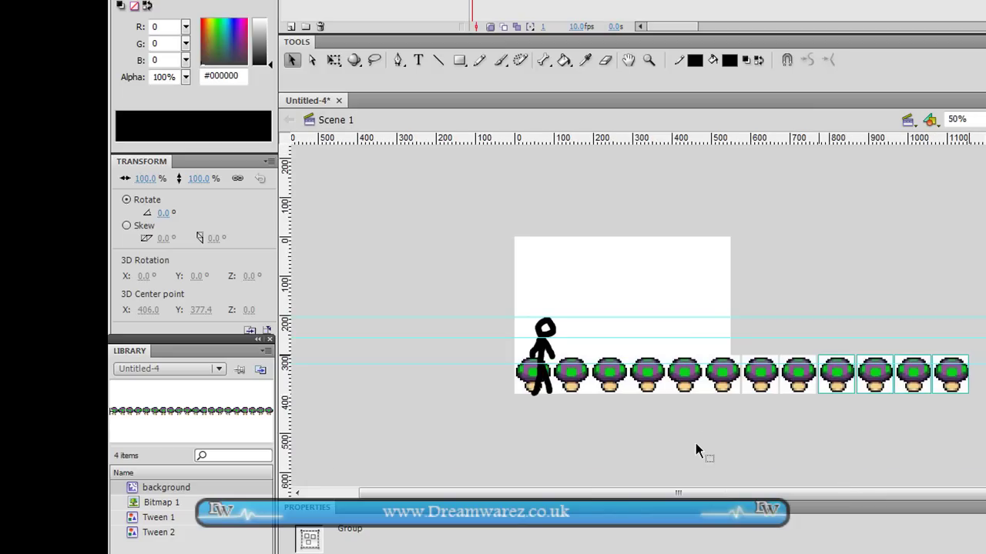
- Convert the mushroom row to a Movie Clip symbol, accepting 'background1' since 'background' was taken
{"action": "left_click", "coordinate": [676, 439]}
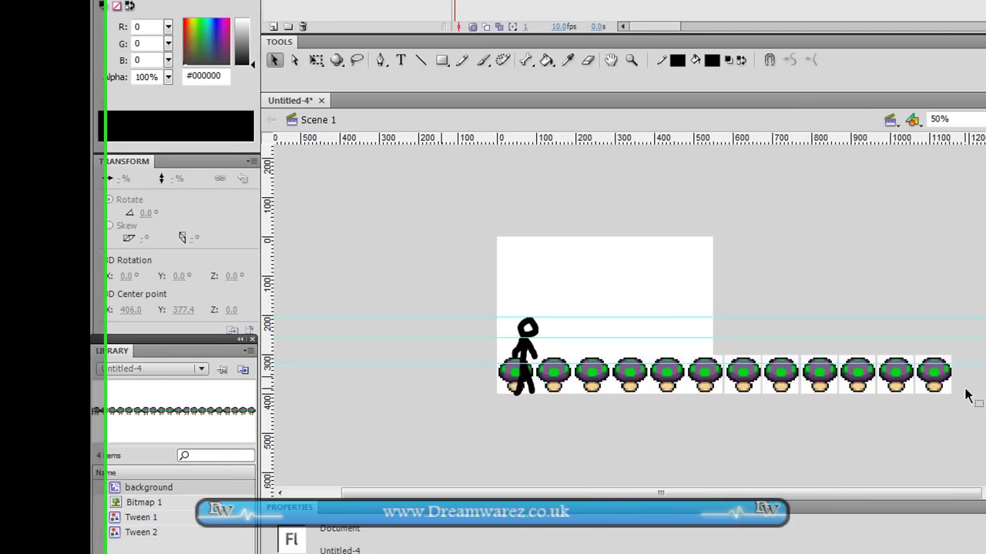
{"action": "left_click", "coordinate": [781, 394]}
{"action": "right_click", "coordinate": [780, 391]}
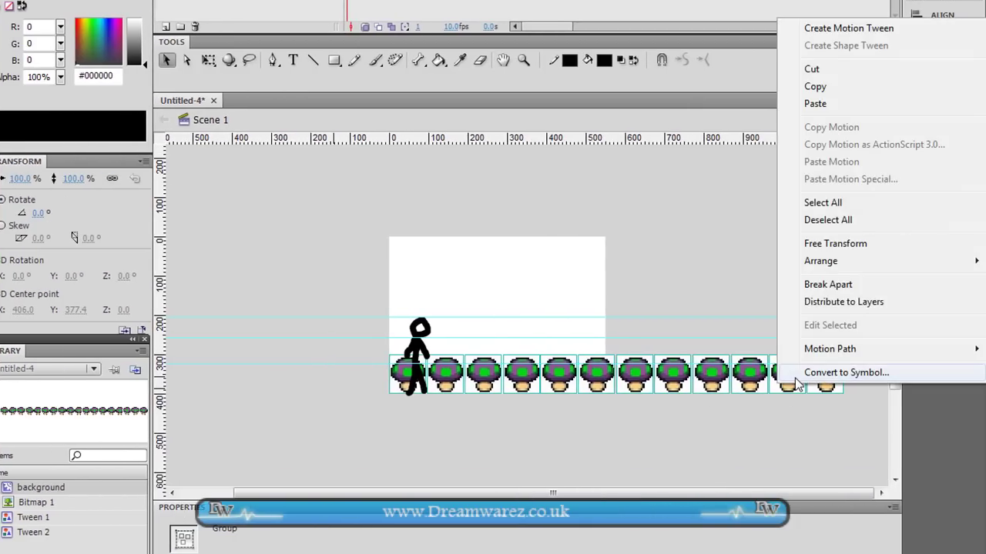
{"action": "left_click", "coordinate": [801, 372]}
{"action": "left_click", "coordinate": [454, 121]}
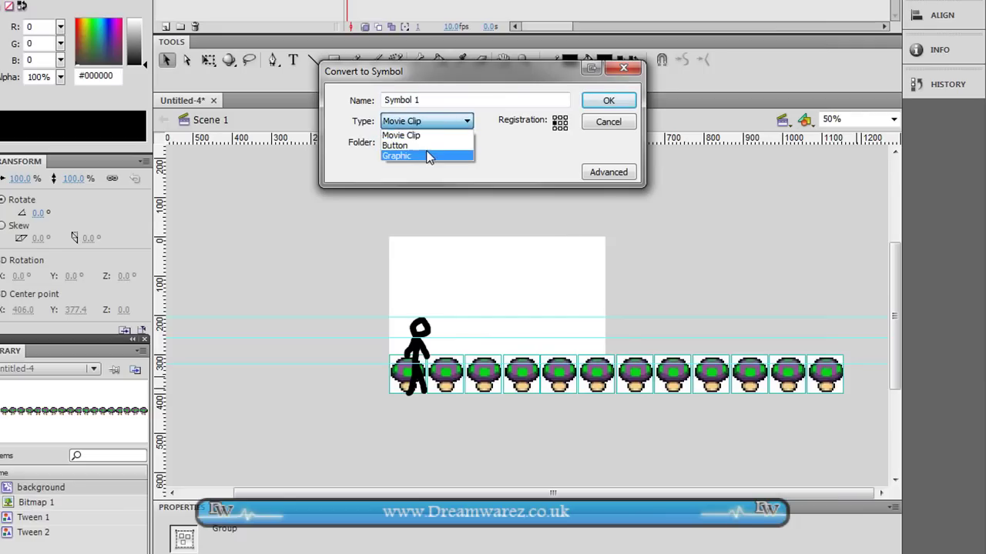
{"action": "left_click", "coordinate": [419, 132]}
{"action": "double_click", "coordinate": [446, 103]}
{"action": "type", "text": "back"}
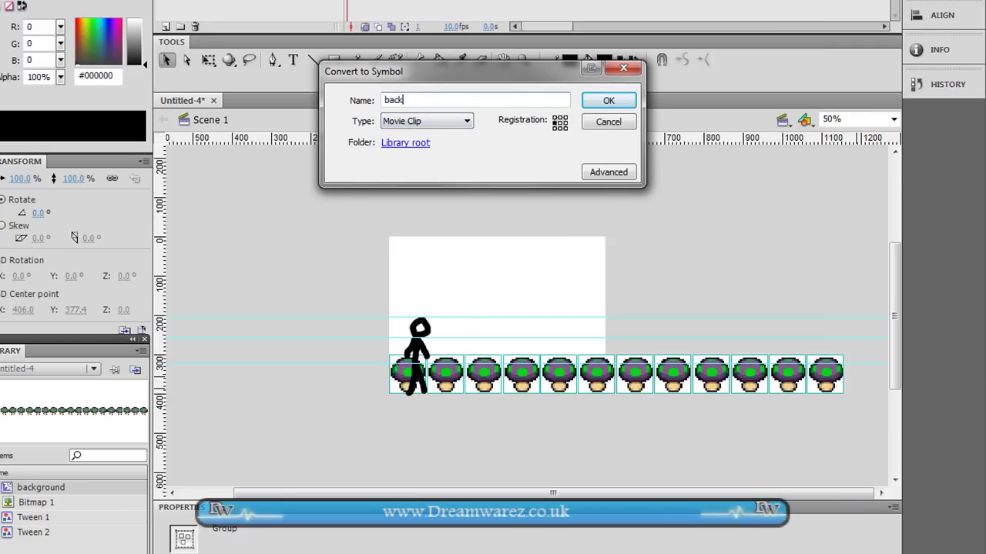
{"action": "type", "text": "ground"}
{"action": "key", "text": "Return"}
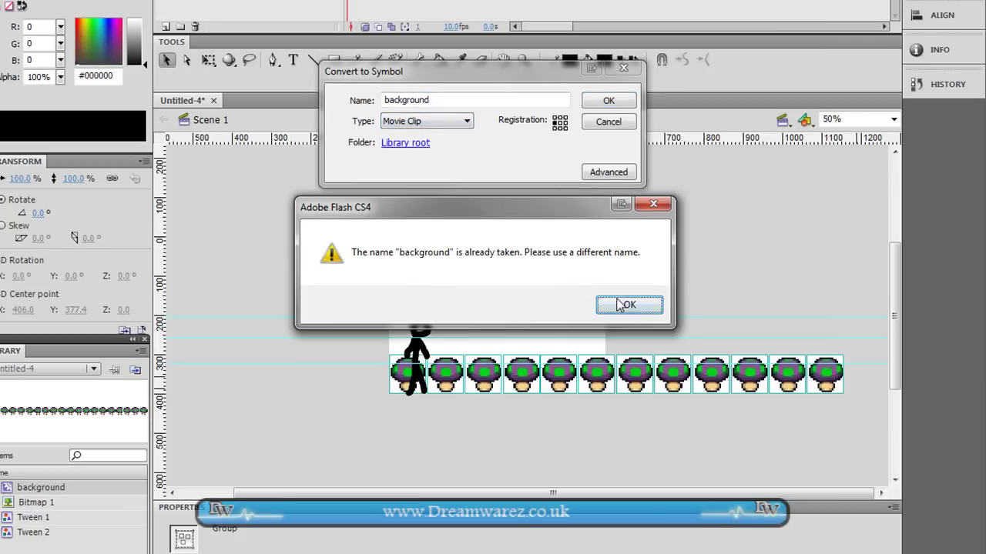
{"action": "left_click", "coordinate": [626, 305]}
{"action": "key", "text": "Return"}
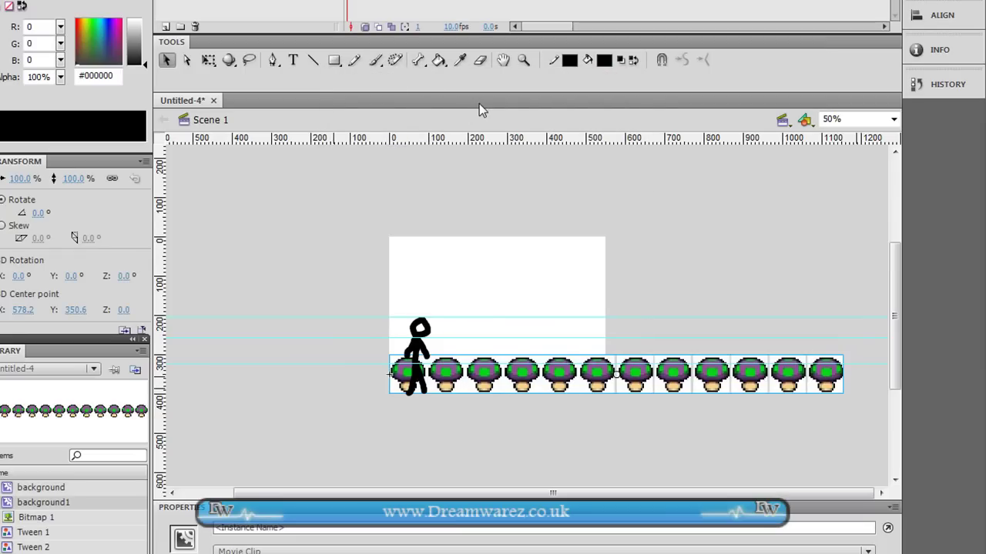
{"action": "left_click", "coordinate": [555, 419]}
- Inside background1, add a frame-20 keyframe with the mushroom row shifted left
{"action": "left_click", "coordinate": [552, 378]}
{"action": "double_click", "coordinate": [566, 383]}
{"action": "scroll", "coordinate": [561, 382], "scroll_direction": "down", "scroll_amount": 3}
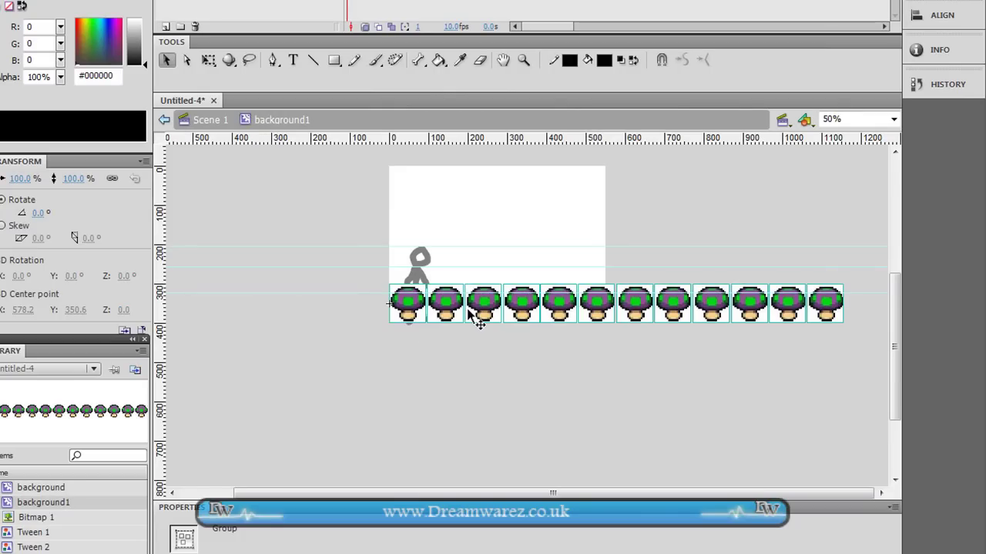
{"action": "key", "text": "ctrl+equal"}
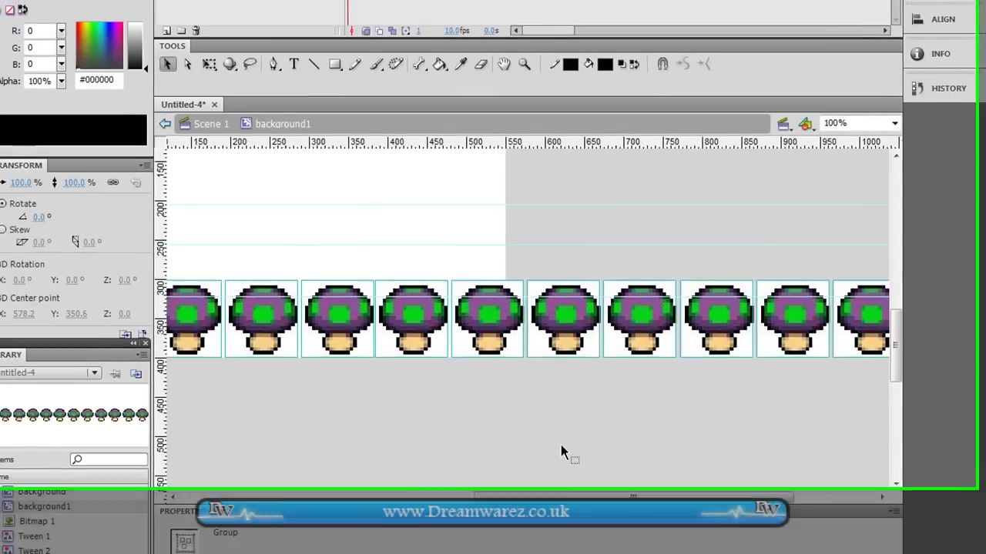
{"action": "key", "text": "ctrl+minus"}
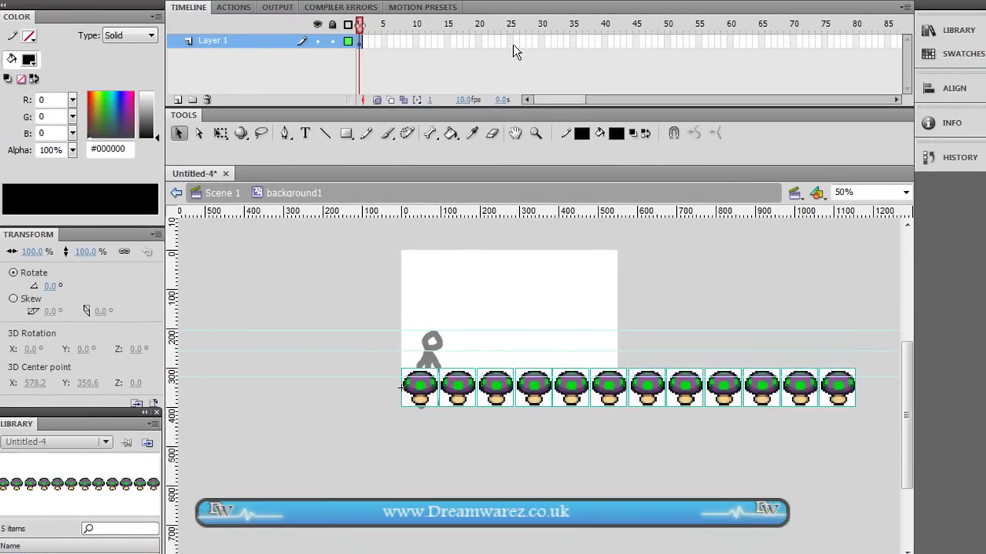
{"action": "right_click", "coordinate": [479, 40]}
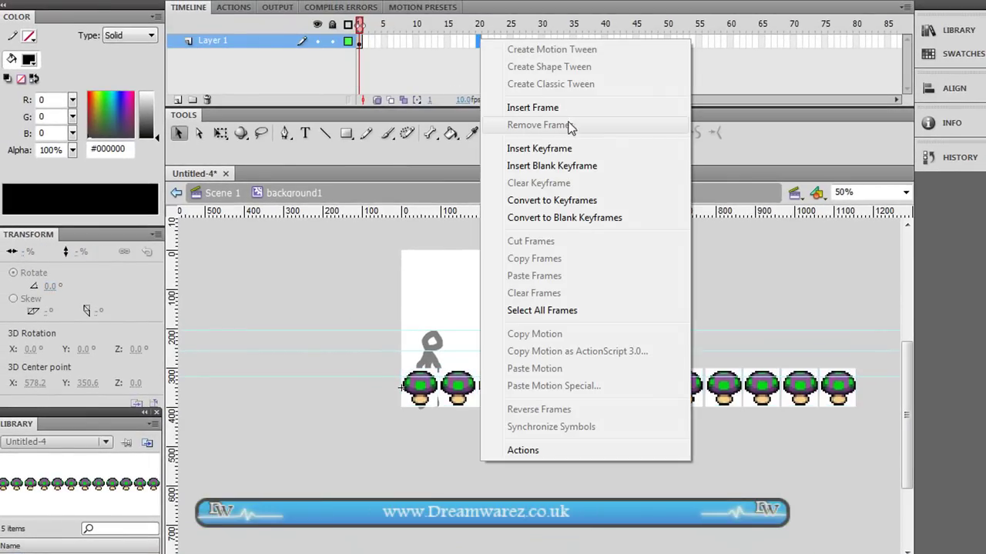
{"action": "left_click", "coordinate": [538, 148]}
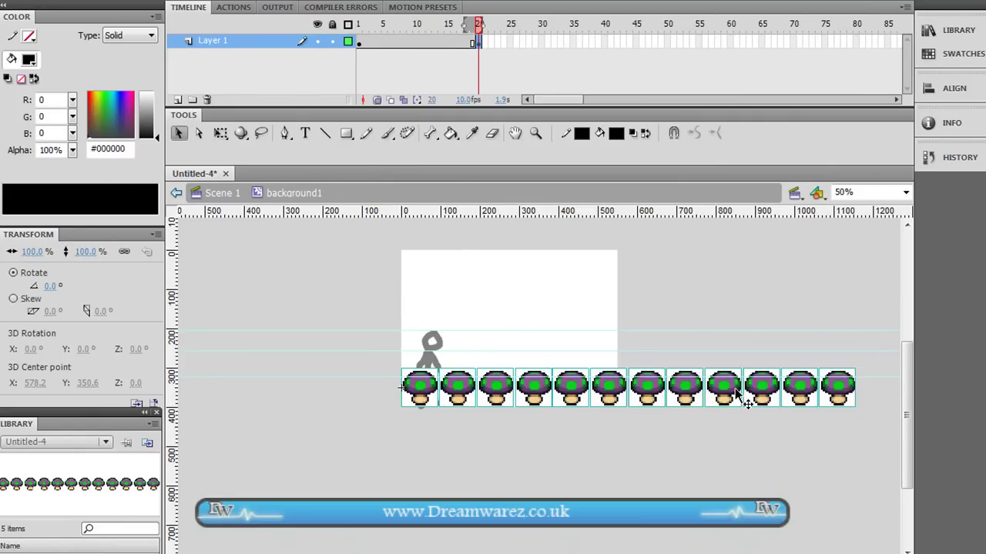
{"action": "left_click_drag", "start_coordinate": [824, 390], "coordinate": [588, 391]}
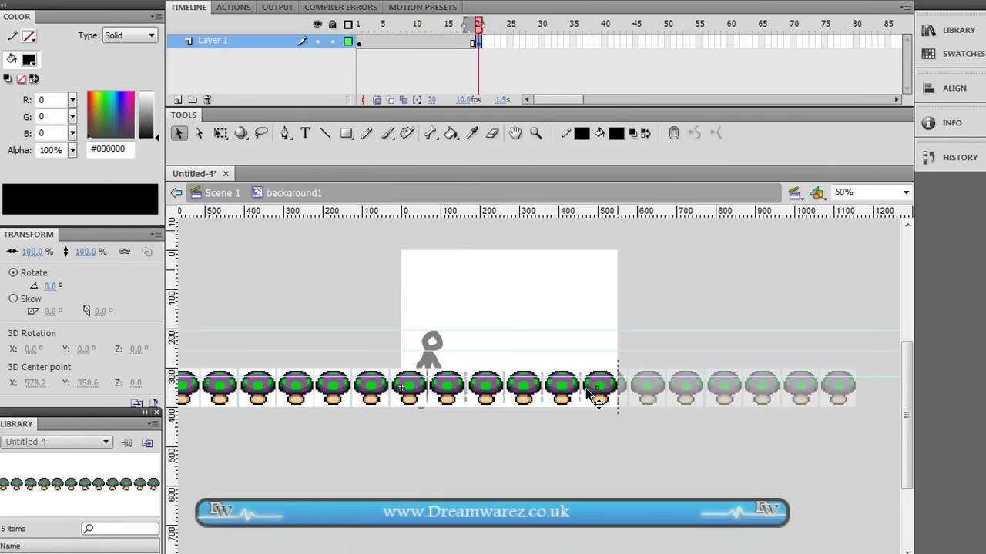
{"action": "left_click", "coordinate": [616, 455]}
- Apply a classic tween across frames 1–20 and play it back
{"action": "left_click", "coordinate": [475, 44]}
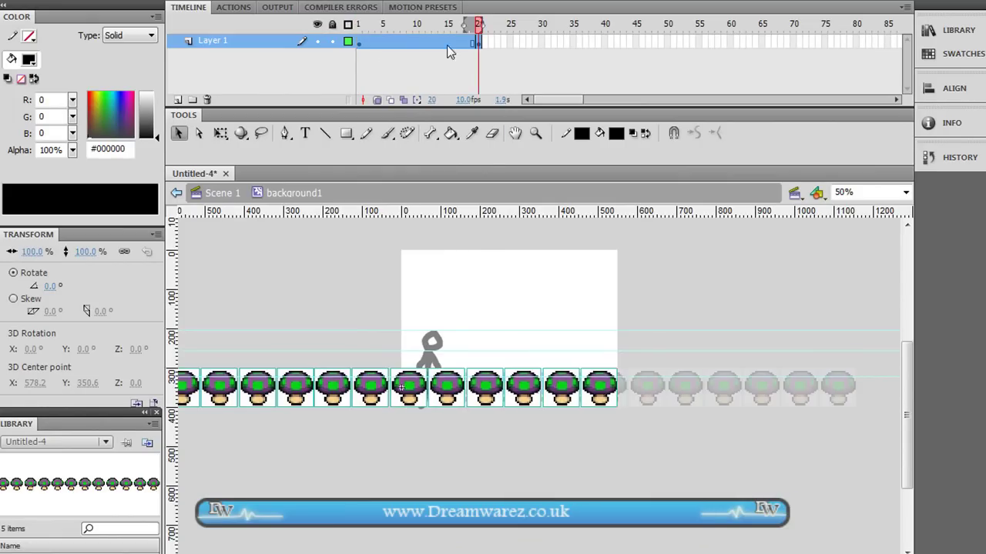
{"action": "right_click", "coordinate": [449, 46]}
{"action": "left_click", "coordinate": [499, 94]}
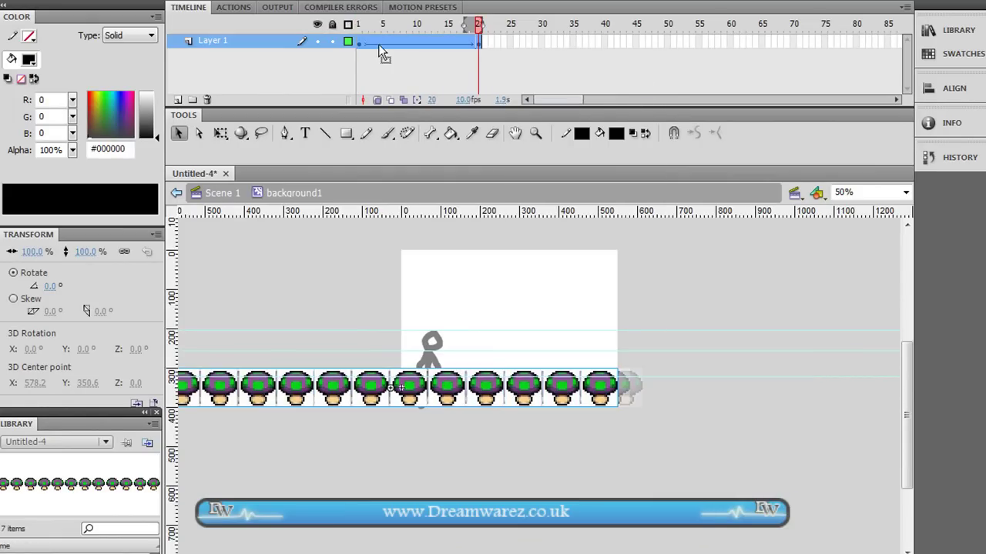
{"action": "key", "text": "Return"}
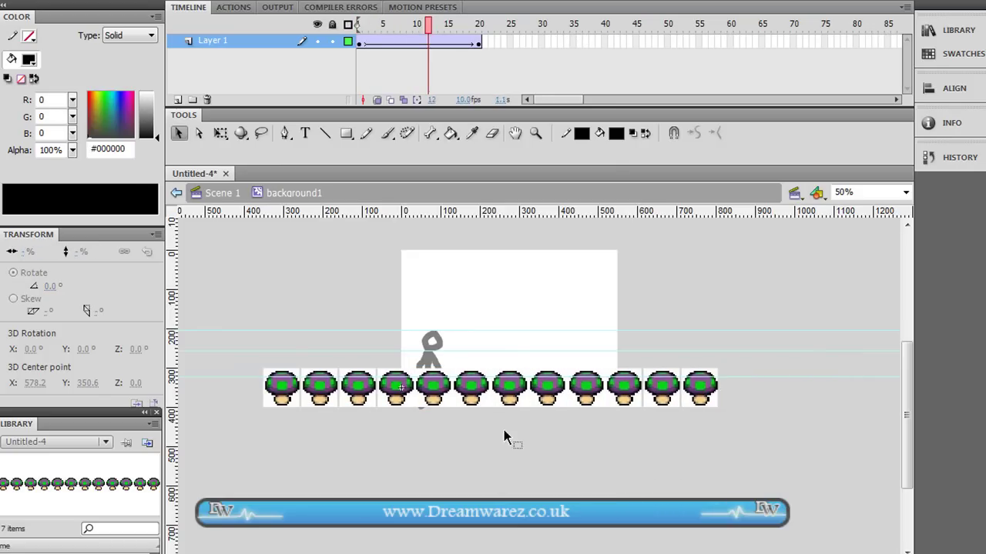
- Back in Scene 1, test the movie with Ctrl+Enter and close the player window
{"action": "left_click", "coordinate": [220, 193]}
{"action": "left_click", "coordinate": [297, 366]}
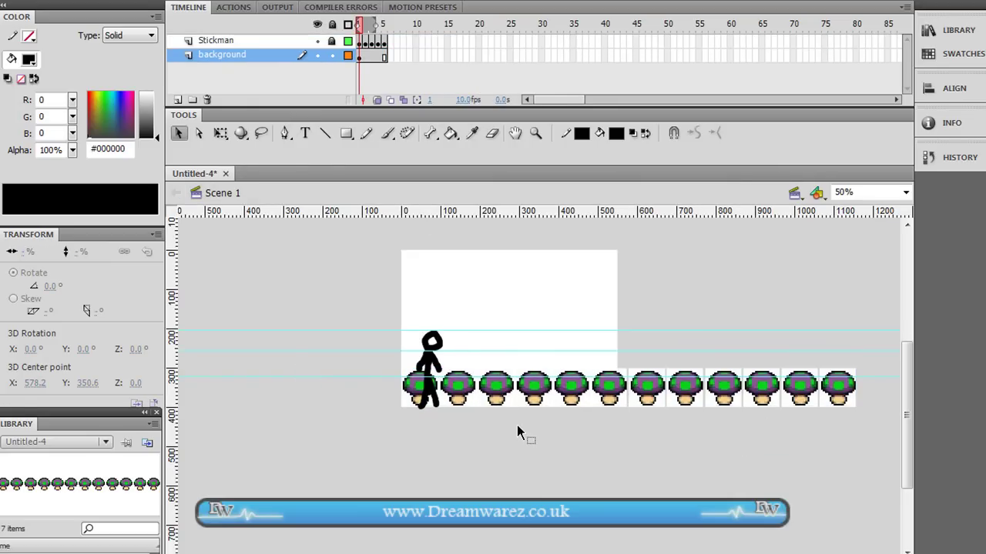
{"action": "key", "text": "ctrl+Return"}
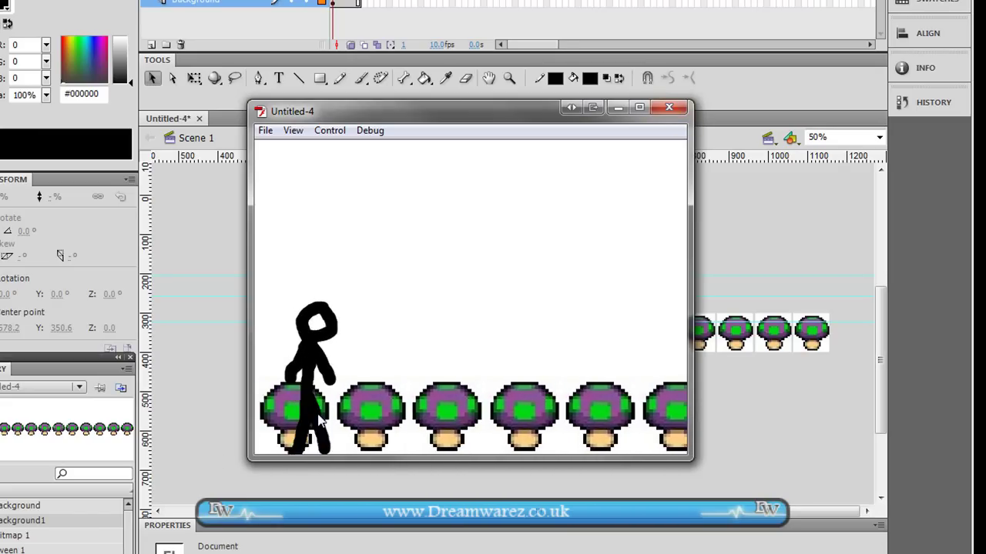
{"action": "left_click", "coordinate": [665, 110]}
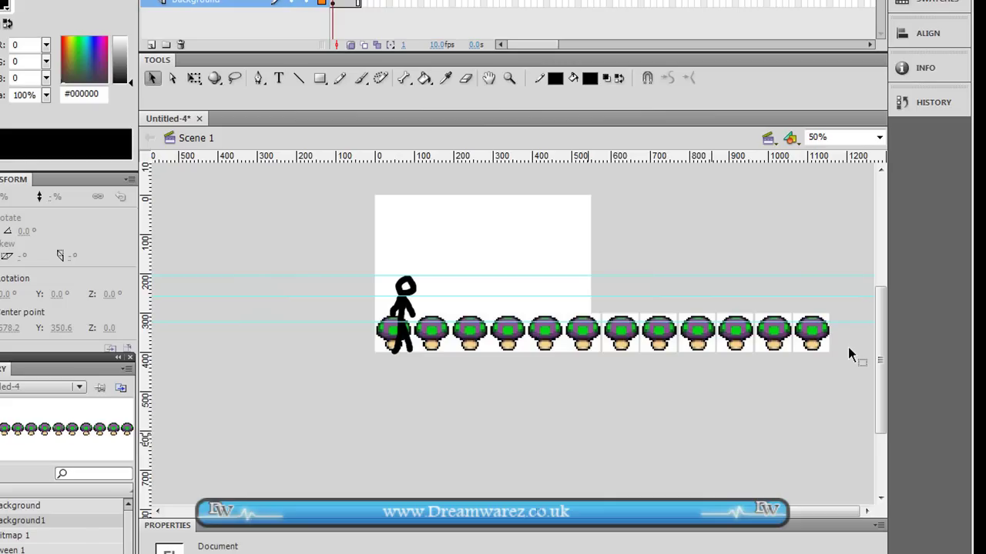
{"action": "left_click", "coordinate": [803, 356]}
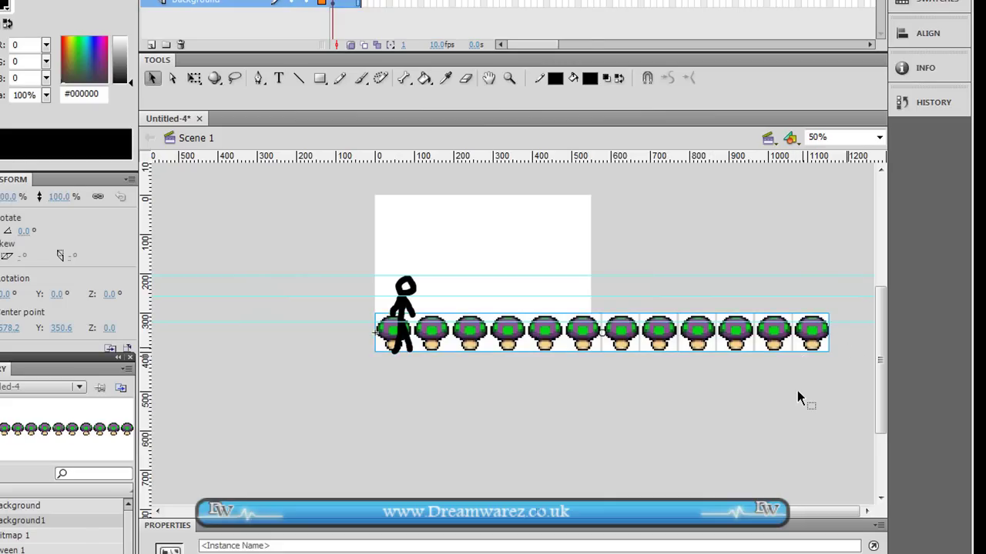
{"action": "left_click", "coordinate": [801, 392]}
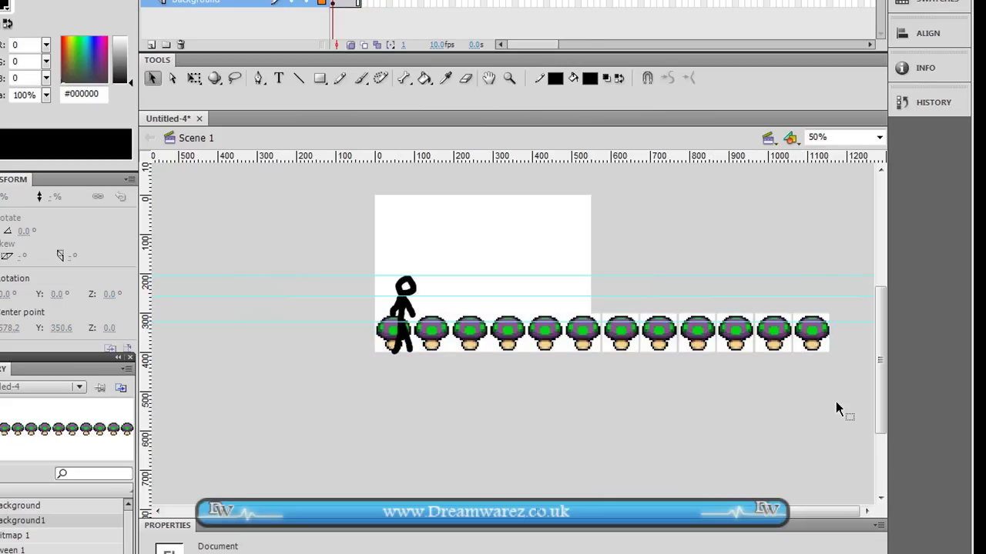
- In background1, drag the tween's end keyframe from frame 20 out to frame 50
{"action": "double_click", "coordinate": [738, 348]}
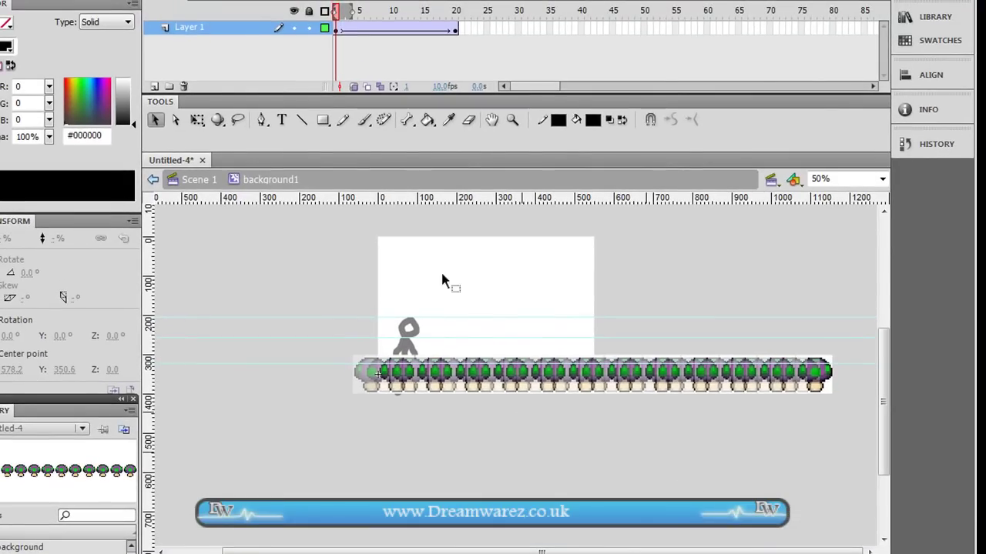
{"action": "left_click", "coordinate": [455, 29]}
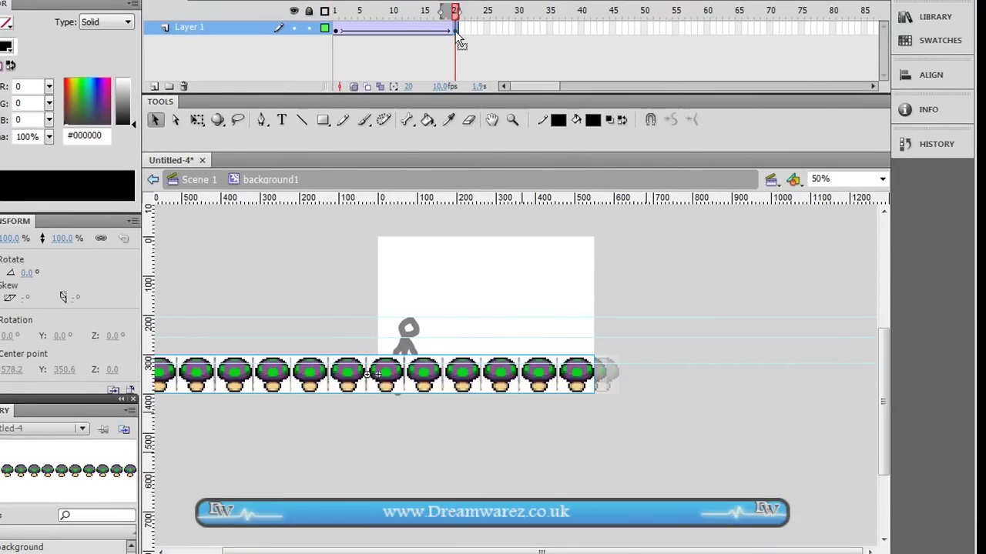
{"action": "left_click_drag", "start_coordinate": [455, 34], "coordinate": [645, 35]}
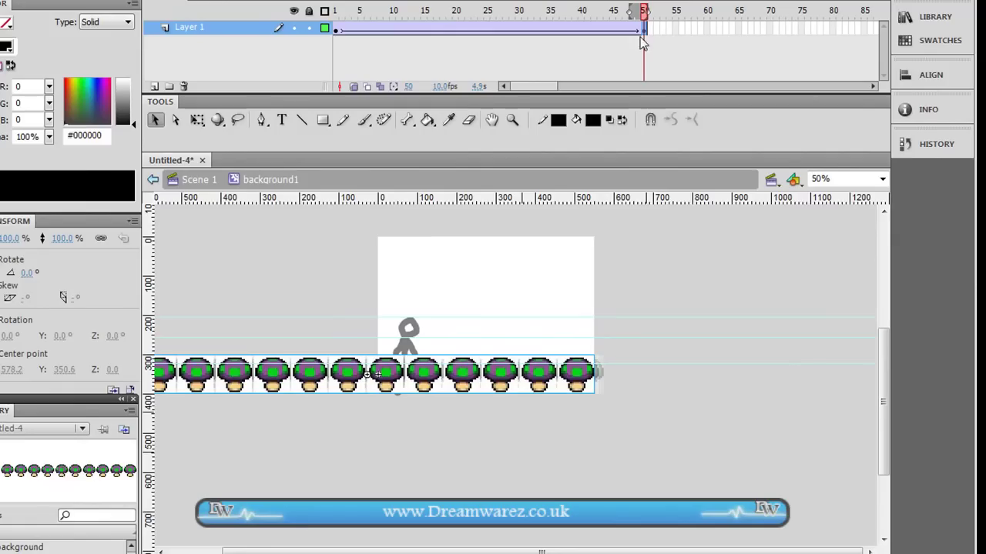
{"action": "left_click", "coordinate": [632, 63]}
{"action": "left_click", "coordinate": [336, 31]}
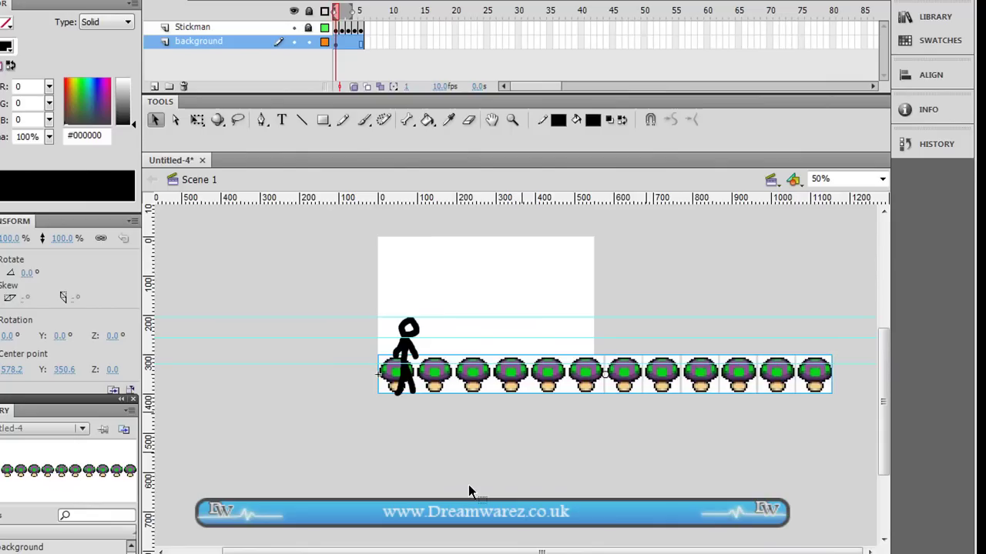
- Test the movie again with Ctrl+Enter and reposition the Flash Player window to watch
{"action": "key", "text": "ctrl+Return"}
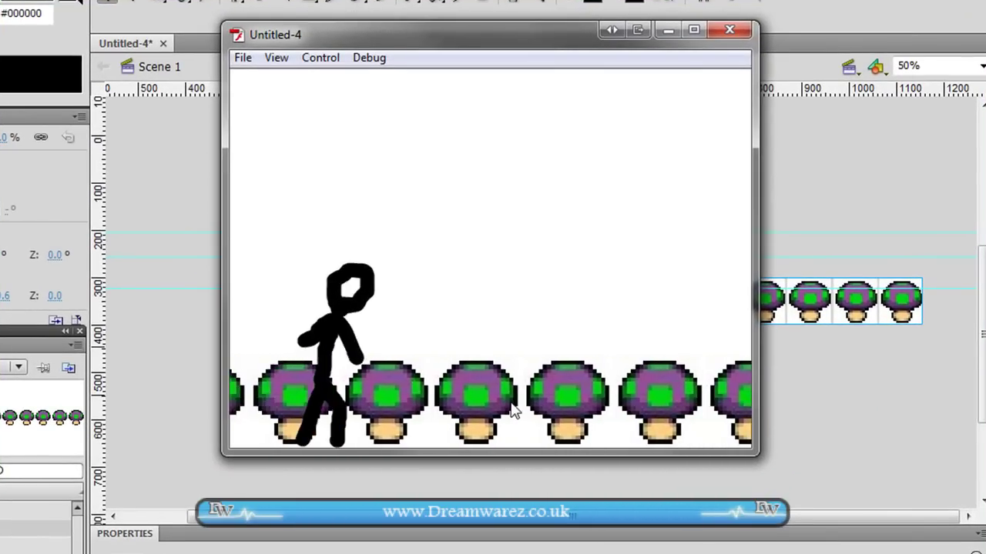
{"action": "left_click_drag", "start_coordinate": [492, 48], "coordinate": [585, 426]}
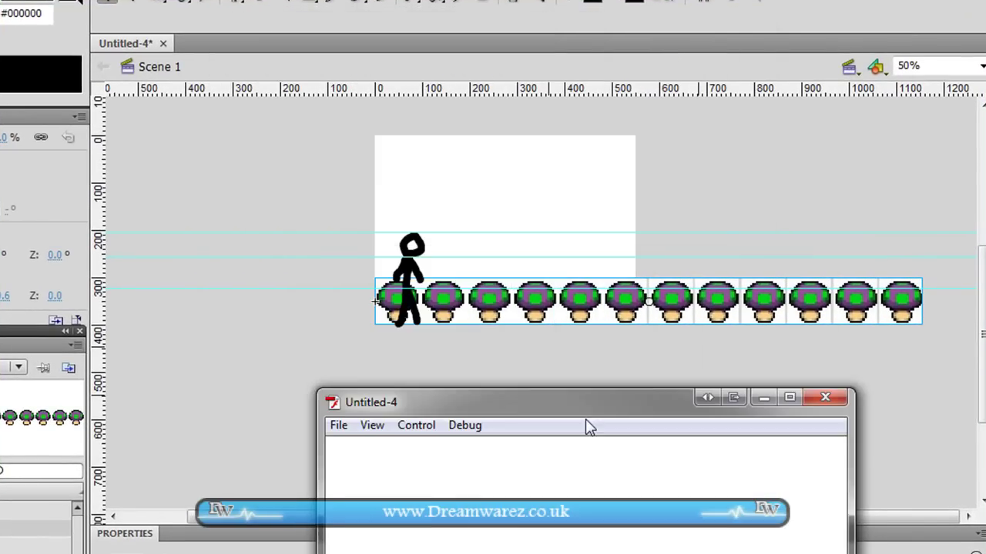